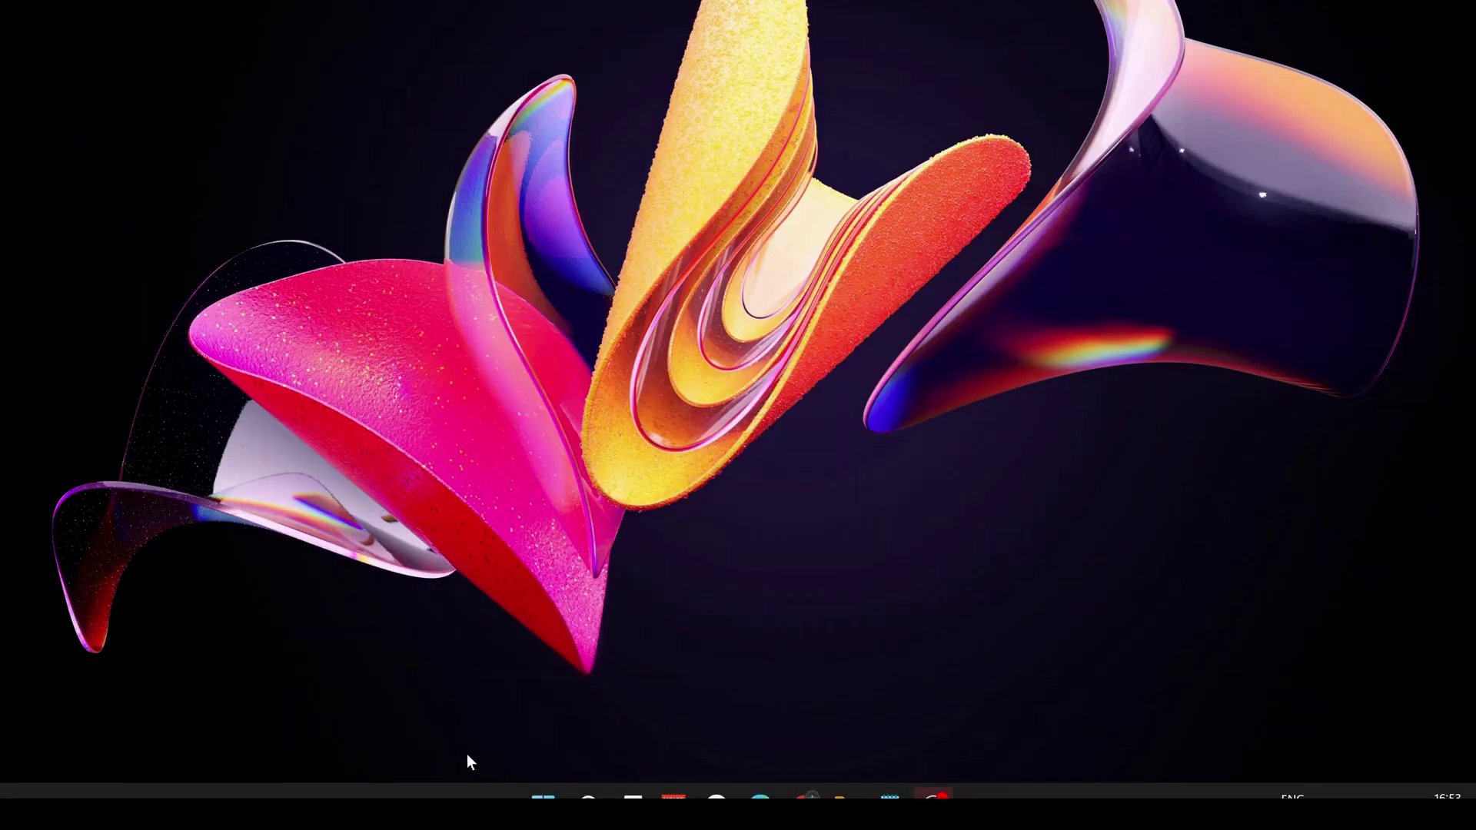
Open Settings from the Win+X menu and view the Windows Update page.
{"action": "right_click", "coordinate": [543, 799]}
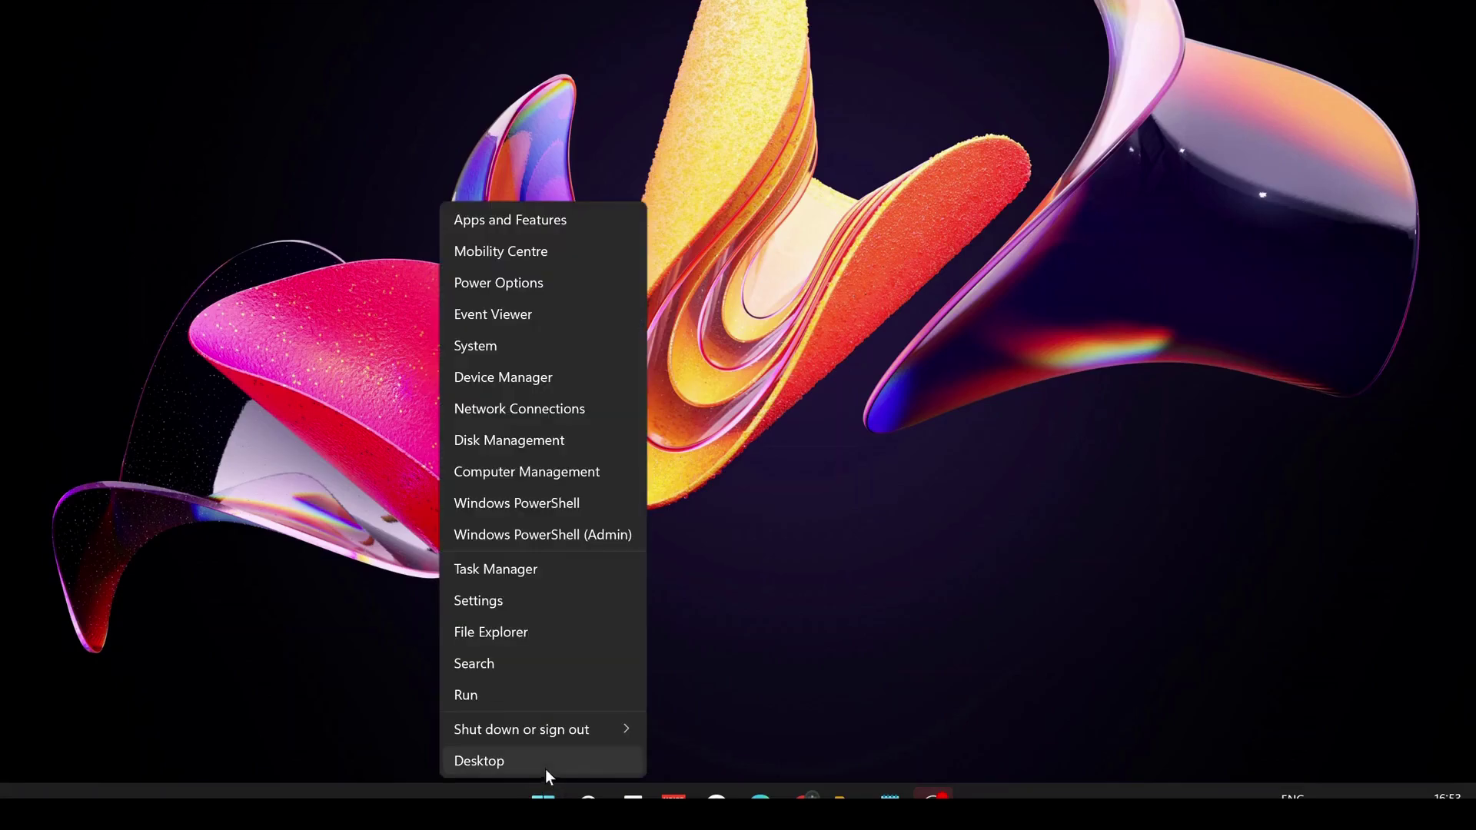
{"action": "left_click", "coordinate": [499, 606]}
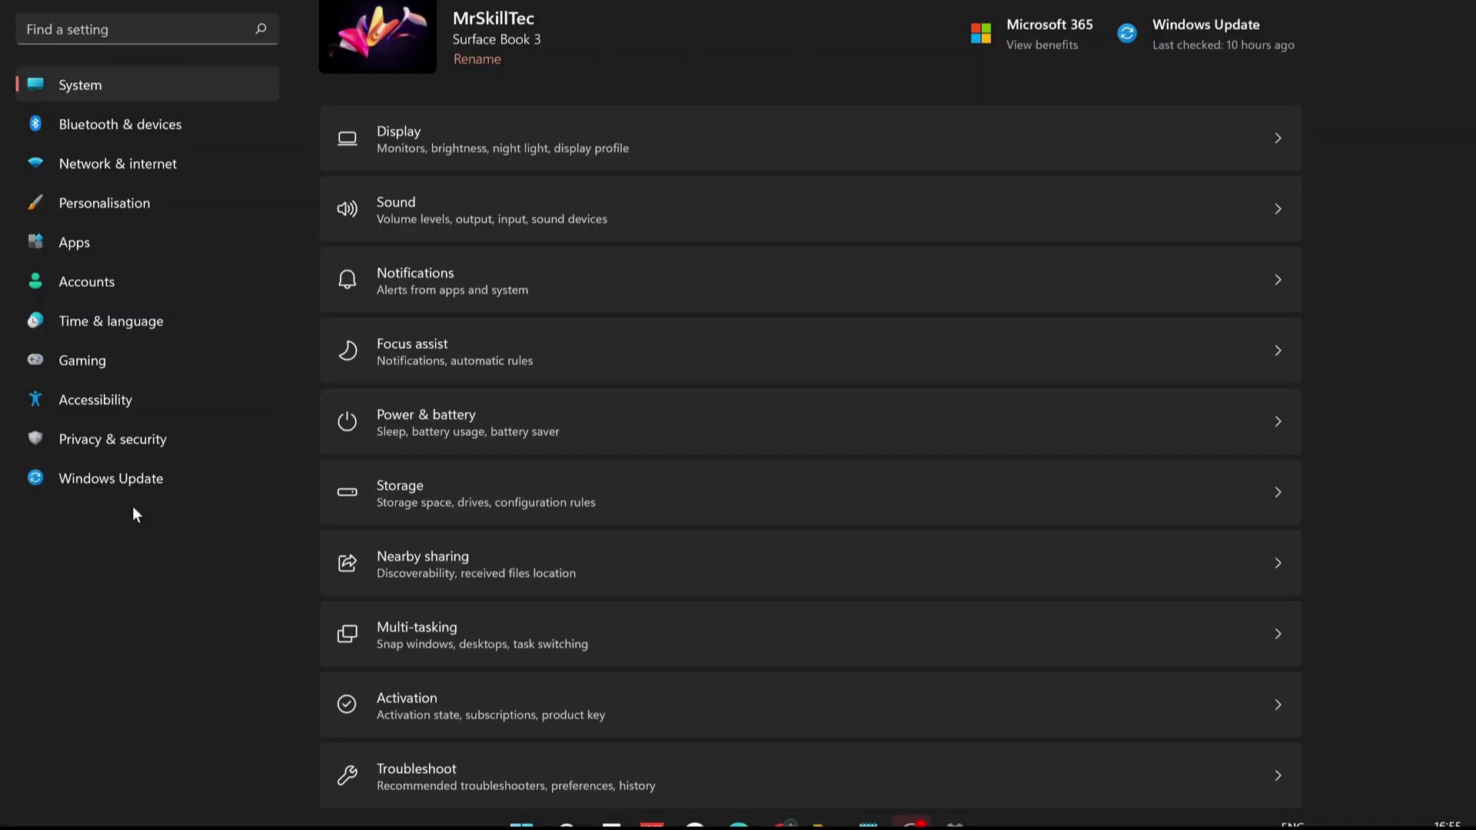
{"action": "left_click", "coordinate": [100, 478]}
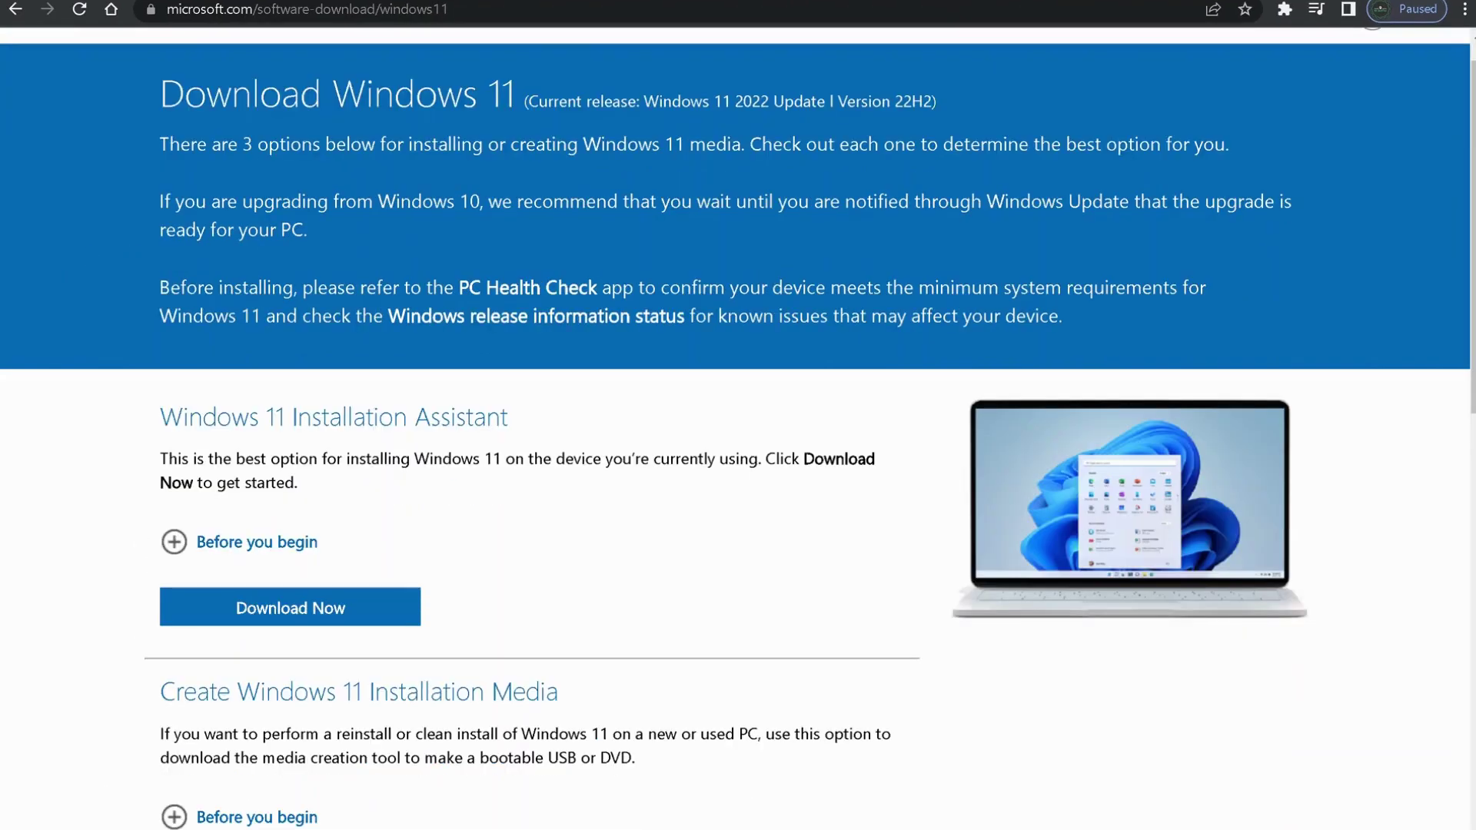
{"action": "scroll", "coordinate": [739, 461], "scroll_direction": "down", "scroll_amount": 5}
{"action": "scroll", "coordinate": [738, 462], "scroll_direction": "down", "scroll_amount": 2}
{"action": "scroll", "coordinate": [738, 461], "scroll_direction": "up", "scroll_amount": 5}
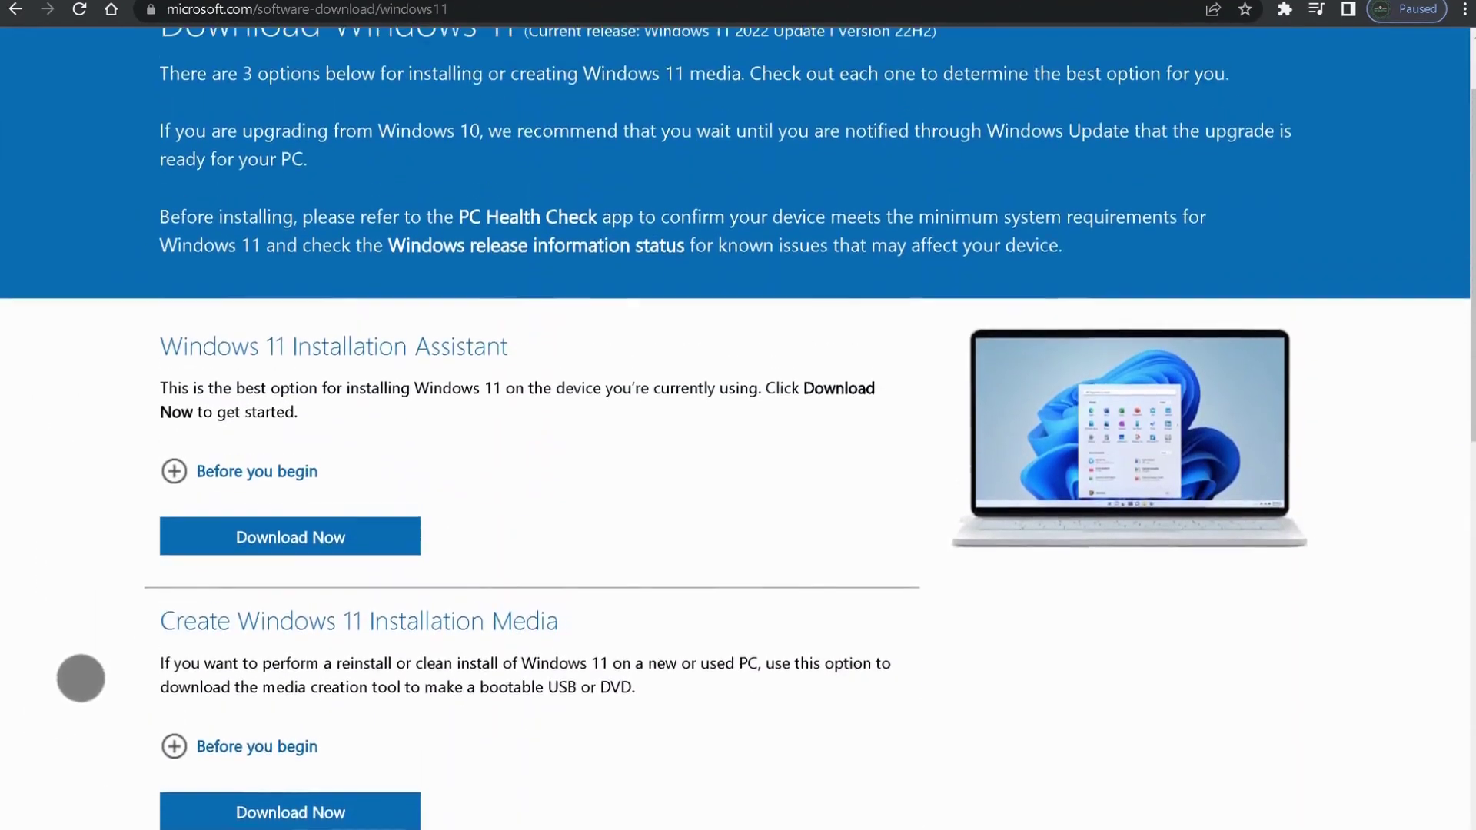
{"action": "scroll", "coordinate": [739, 462], "scroll_direction": "up", "scroll_amount": 2}
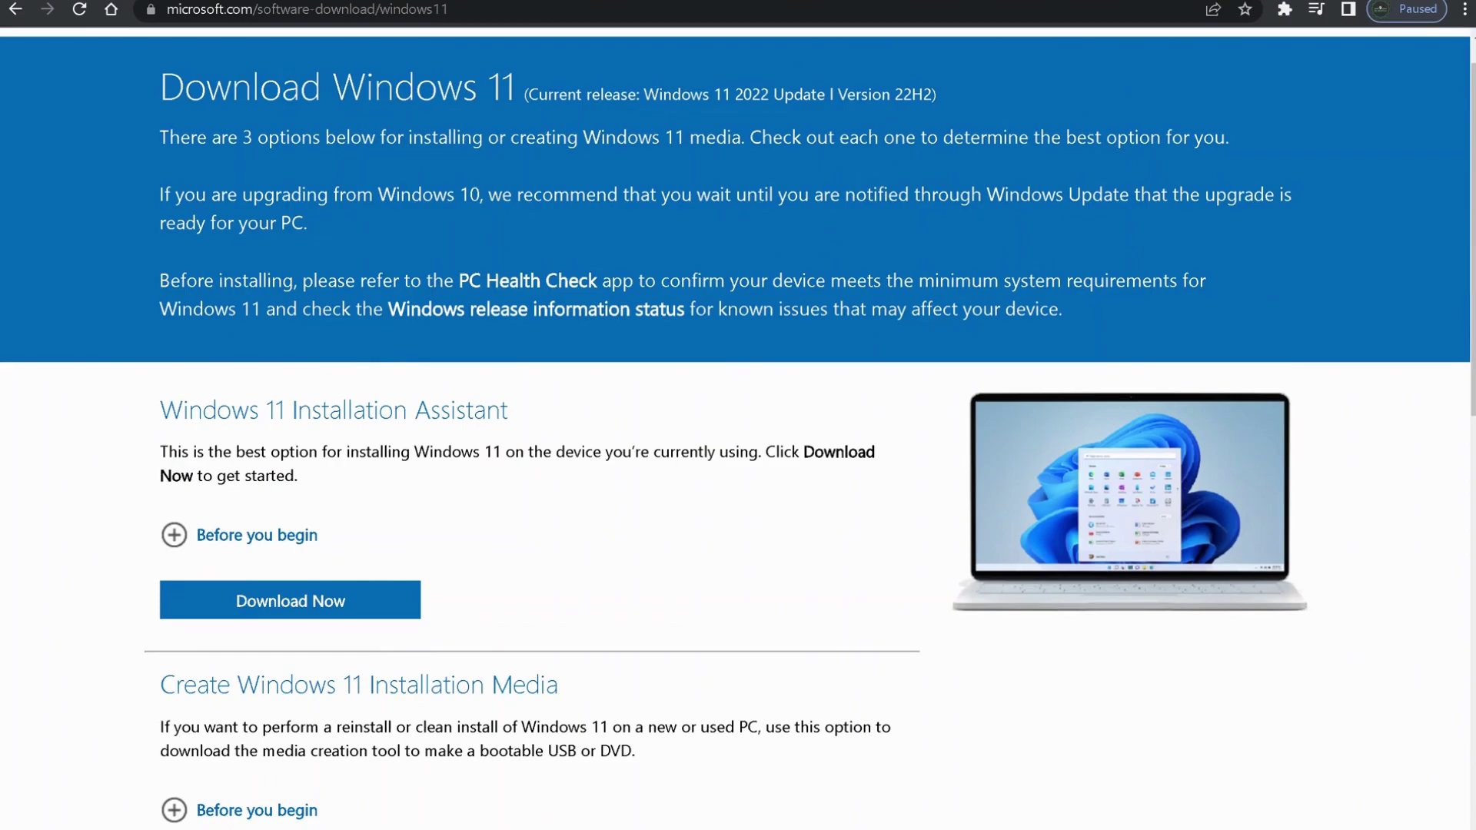
Download the Windows 11 Installation Assistant from Microsoft's download page and launch it.
{"action": "left_click", "coordinate": [323, 601]}
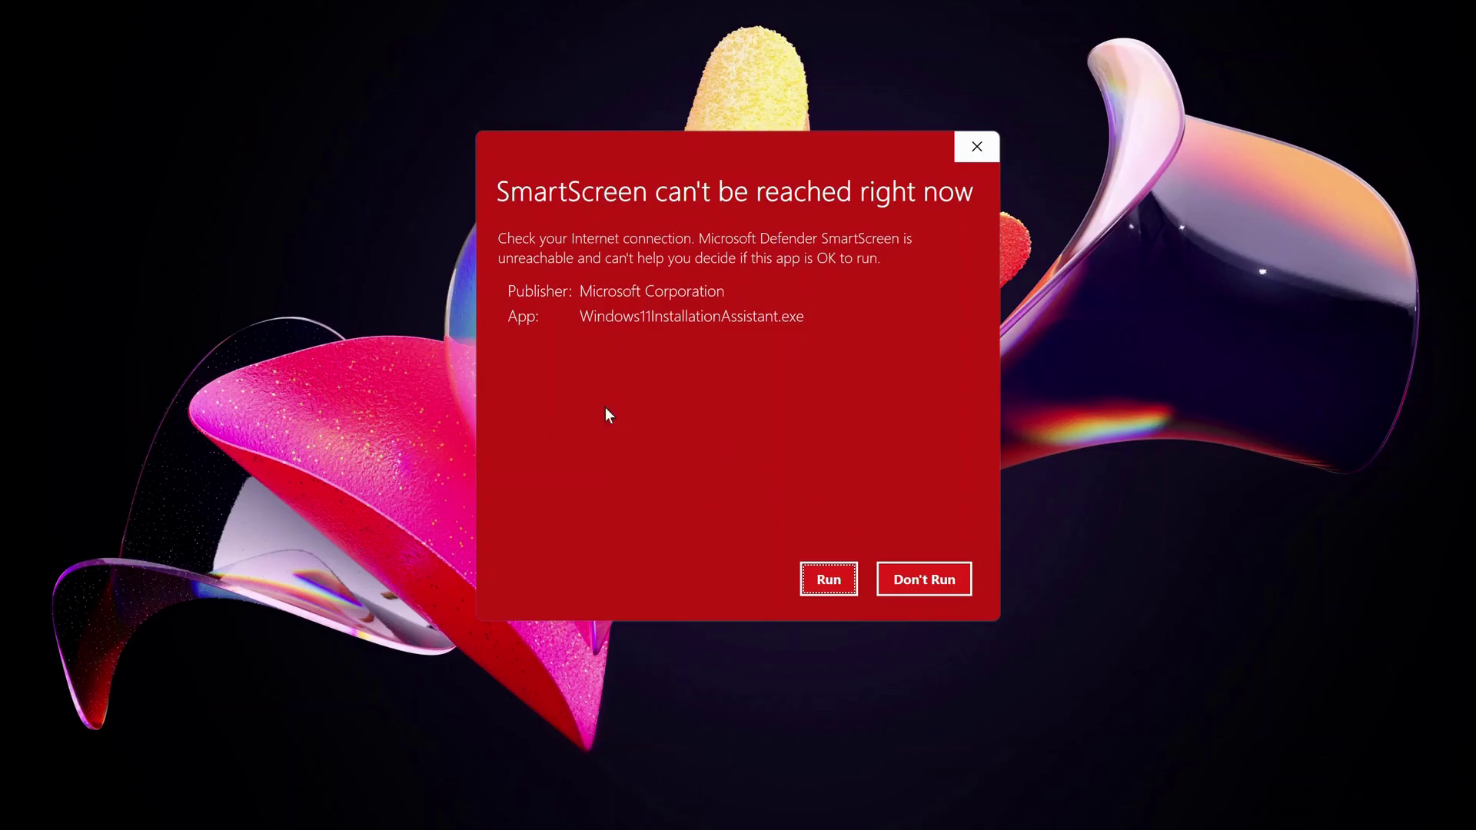
Allow Windows11InstallationAssistant.exe to run past the SmartScreen warning.
{"action": "left_click", "coordinate": [829, 580]}
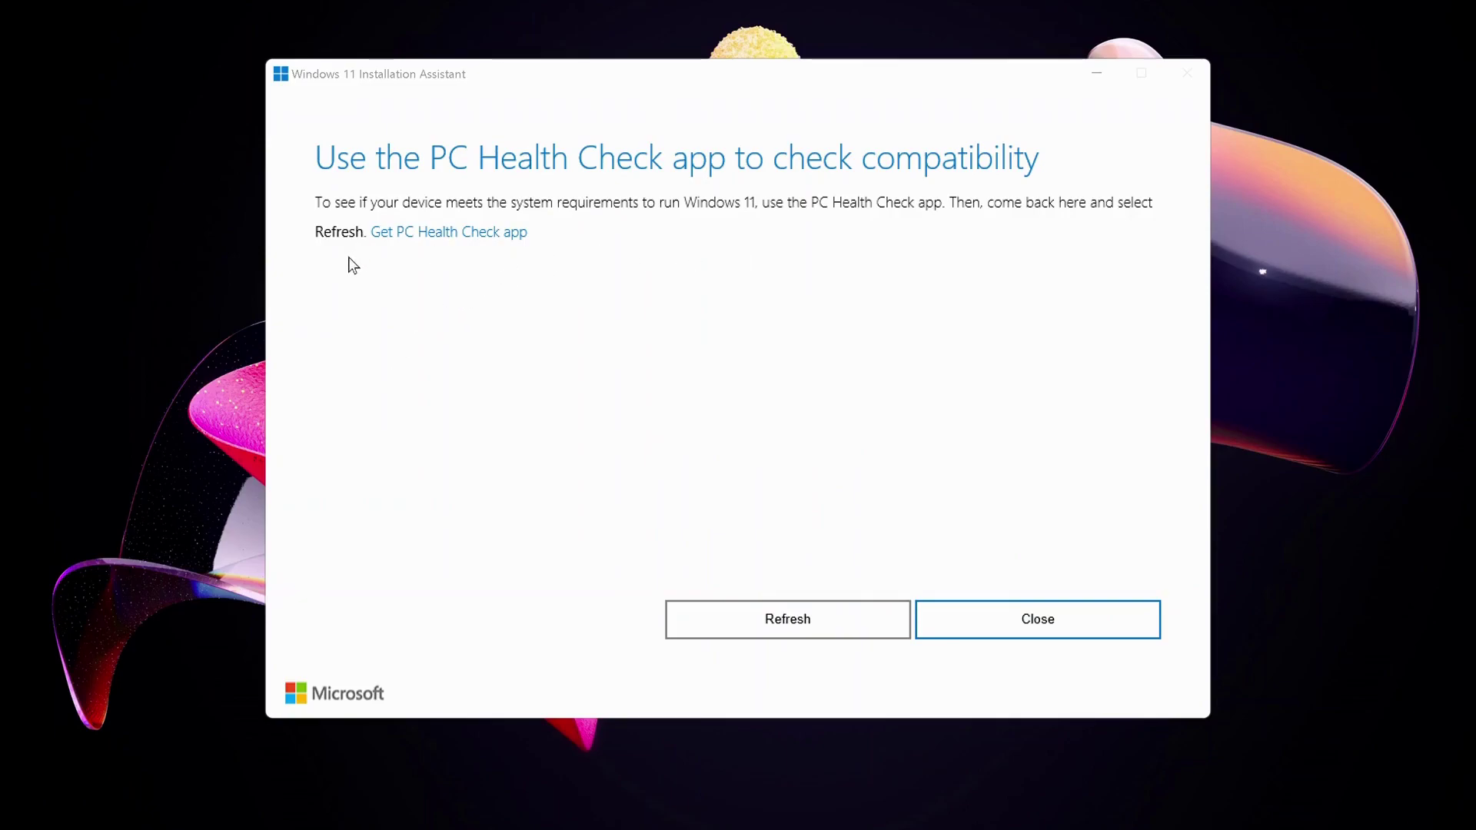
Get the PC Health Check app, accept its license agreement, and install it.
{"action": "left_click", "coordinate": [484, 237]}
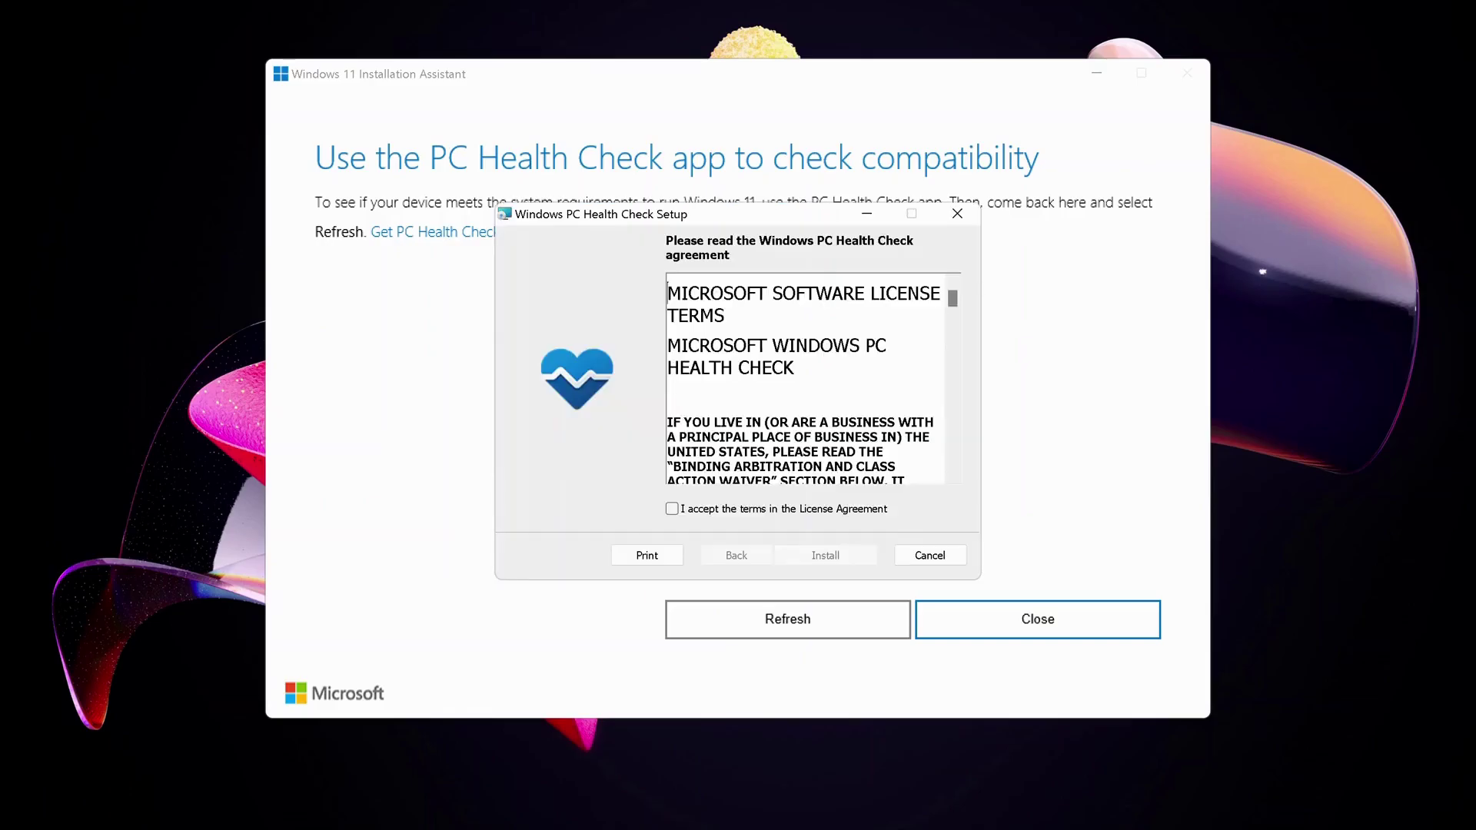
{"action": "left_click", "coordinate": [759, 511]}
{"action": "left_click", "coordinate": [825, 555]}
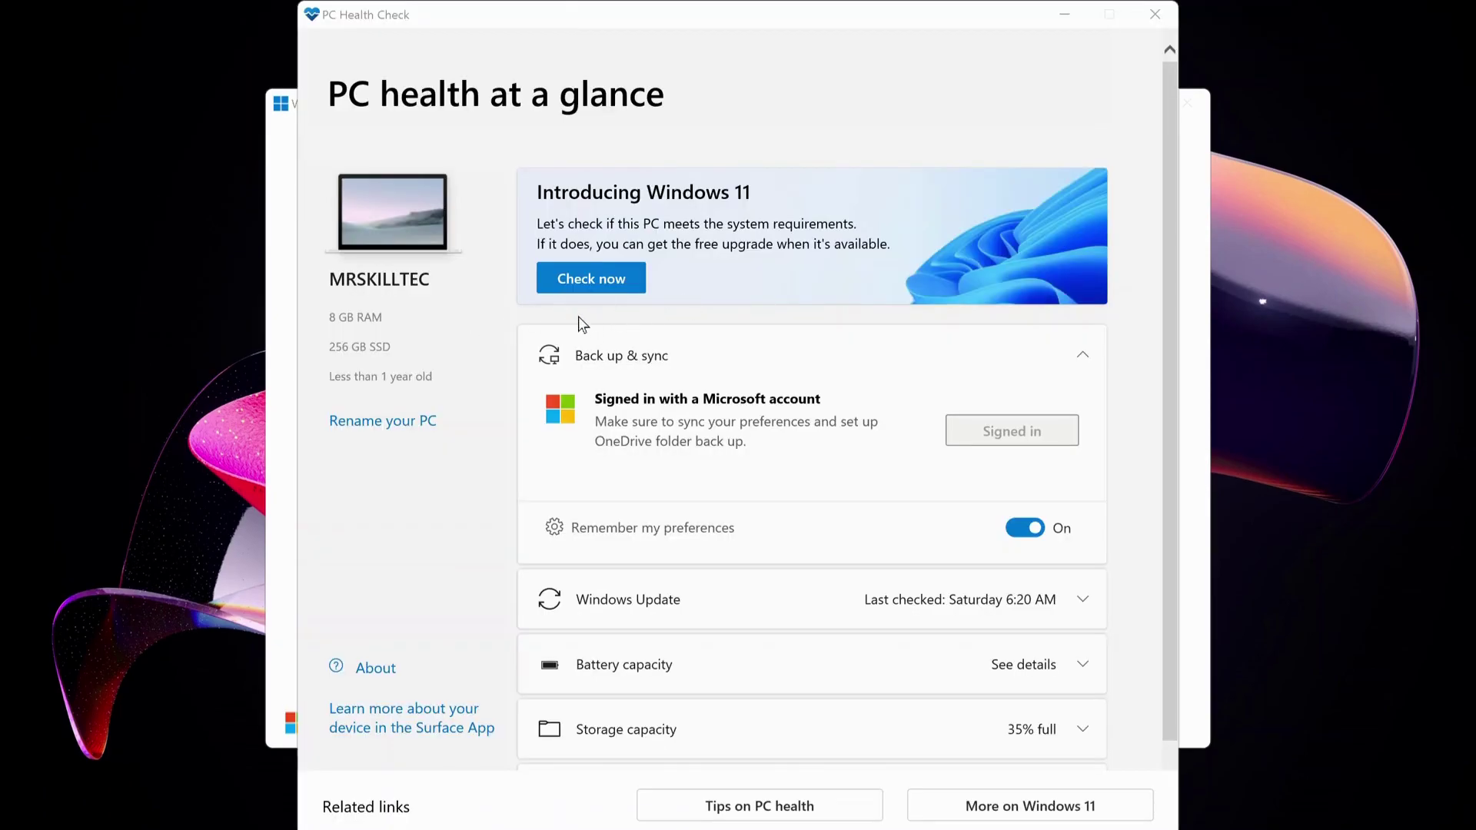
Run the PC Health Check compatibility test and dismiss the 'meets Windows 11 requirements' result.
{"action": "left_click", "coordinate": [603, 288]}
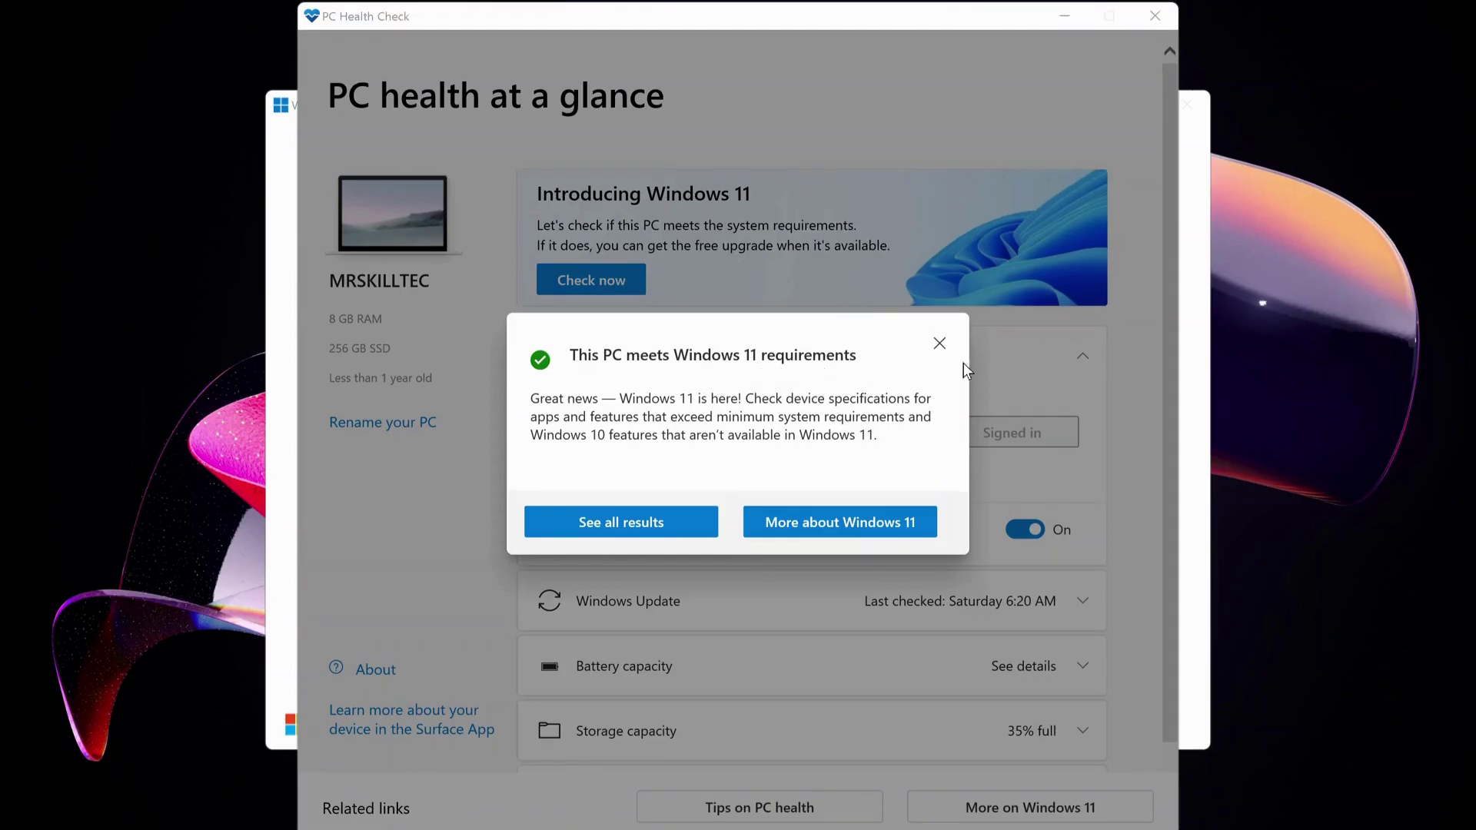
{"action": "left_click", "coordinate": [939, 343]}
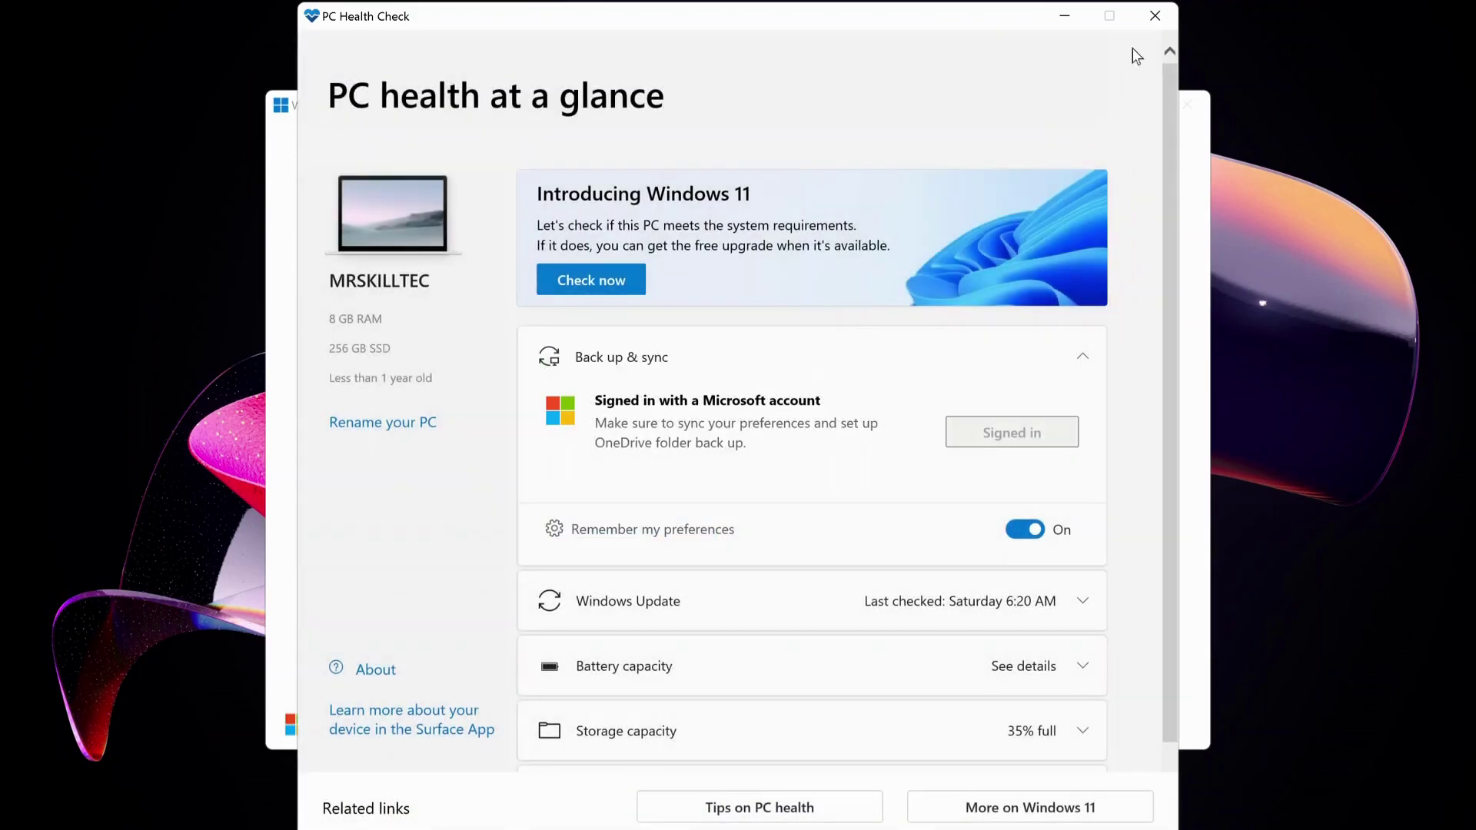
Close PC Health Check, refresh the assistant, and accept the license to install Windows 11.
{"action": "left_click", "coordinate": [1155, 17]}
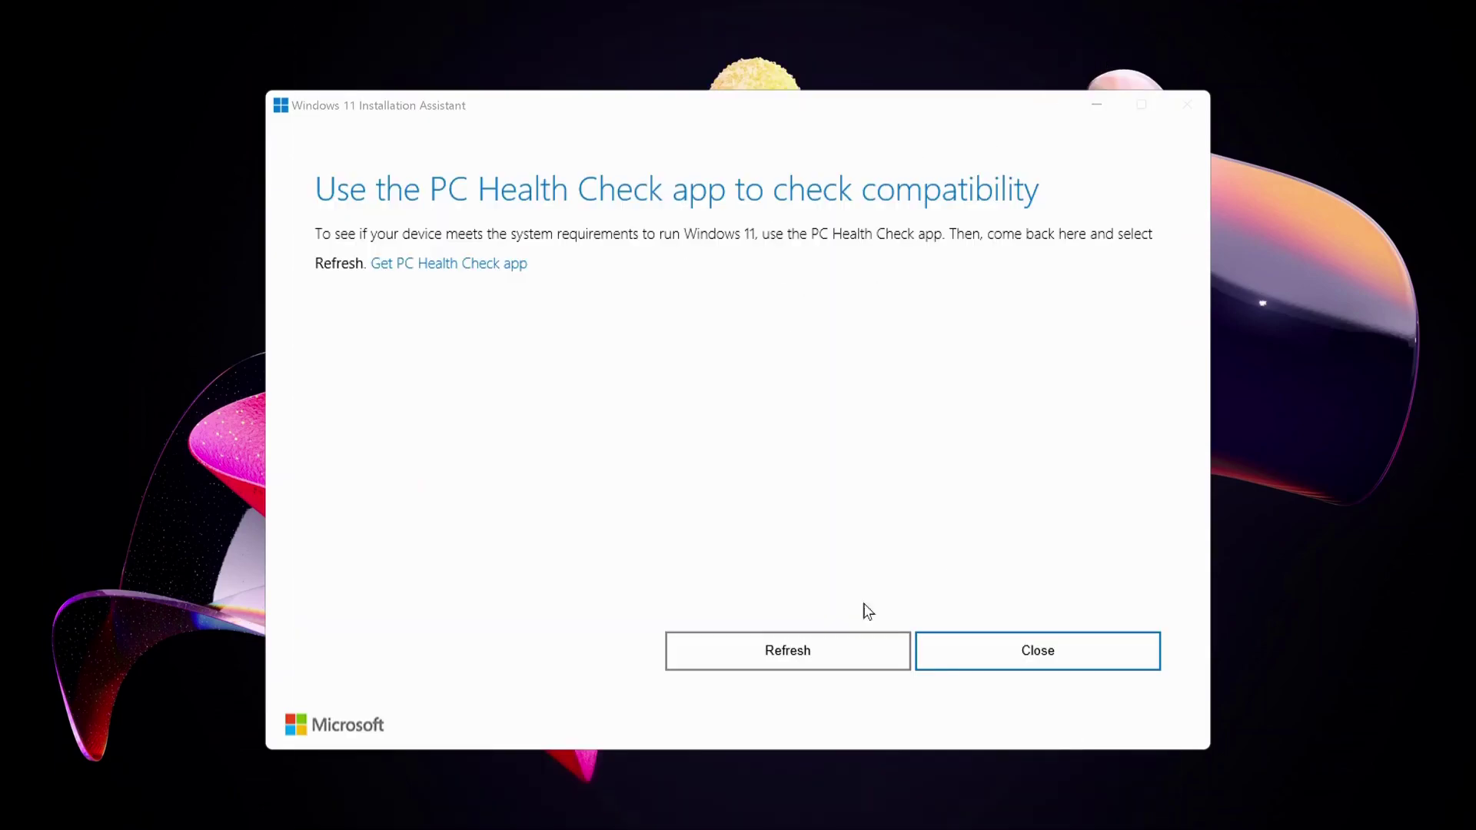
{"action": "left_click", "coordinate": [764, 658]}
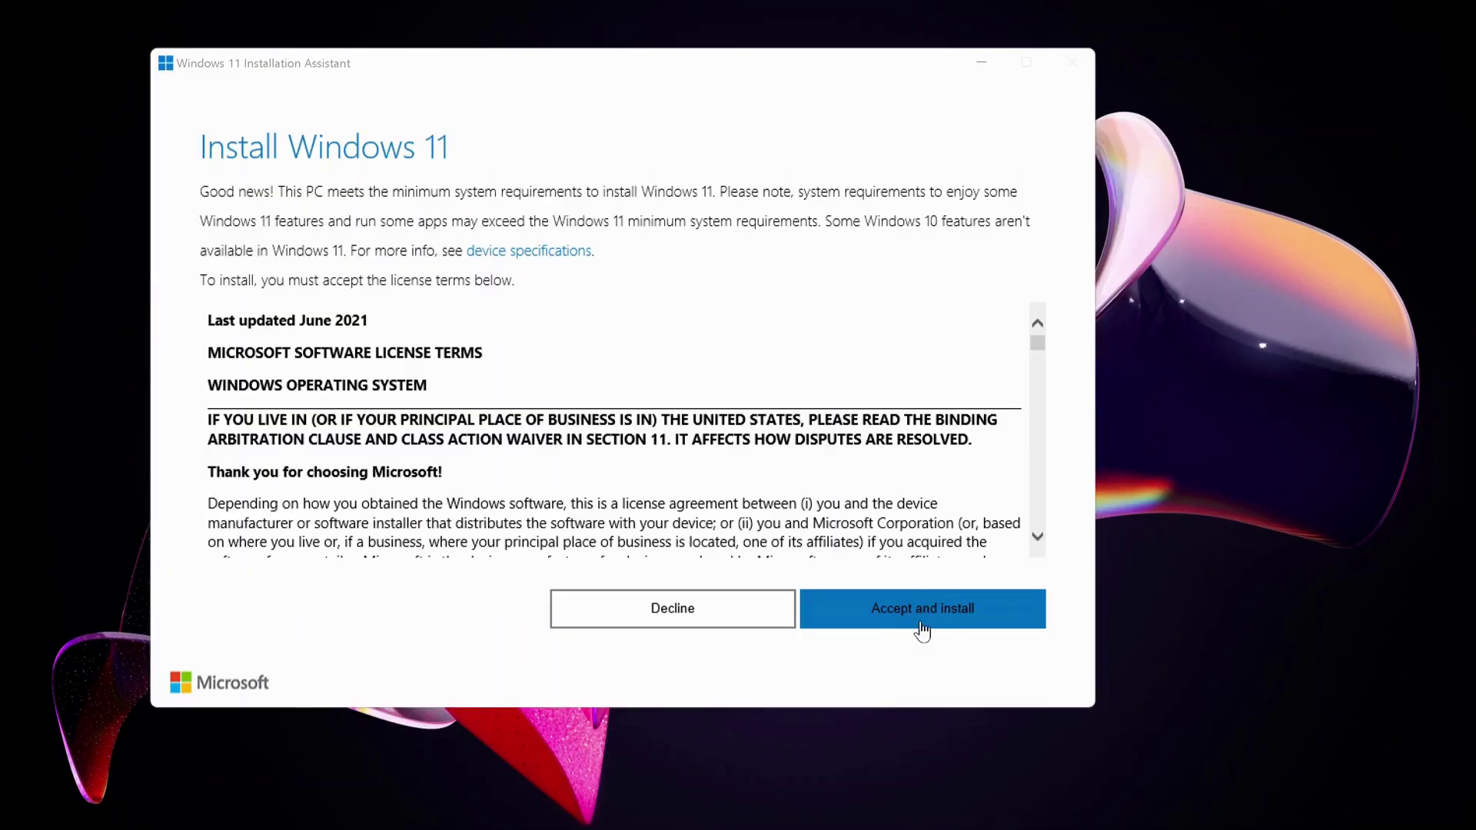
{"action": "left_click", "coordinate": [922, 612]}
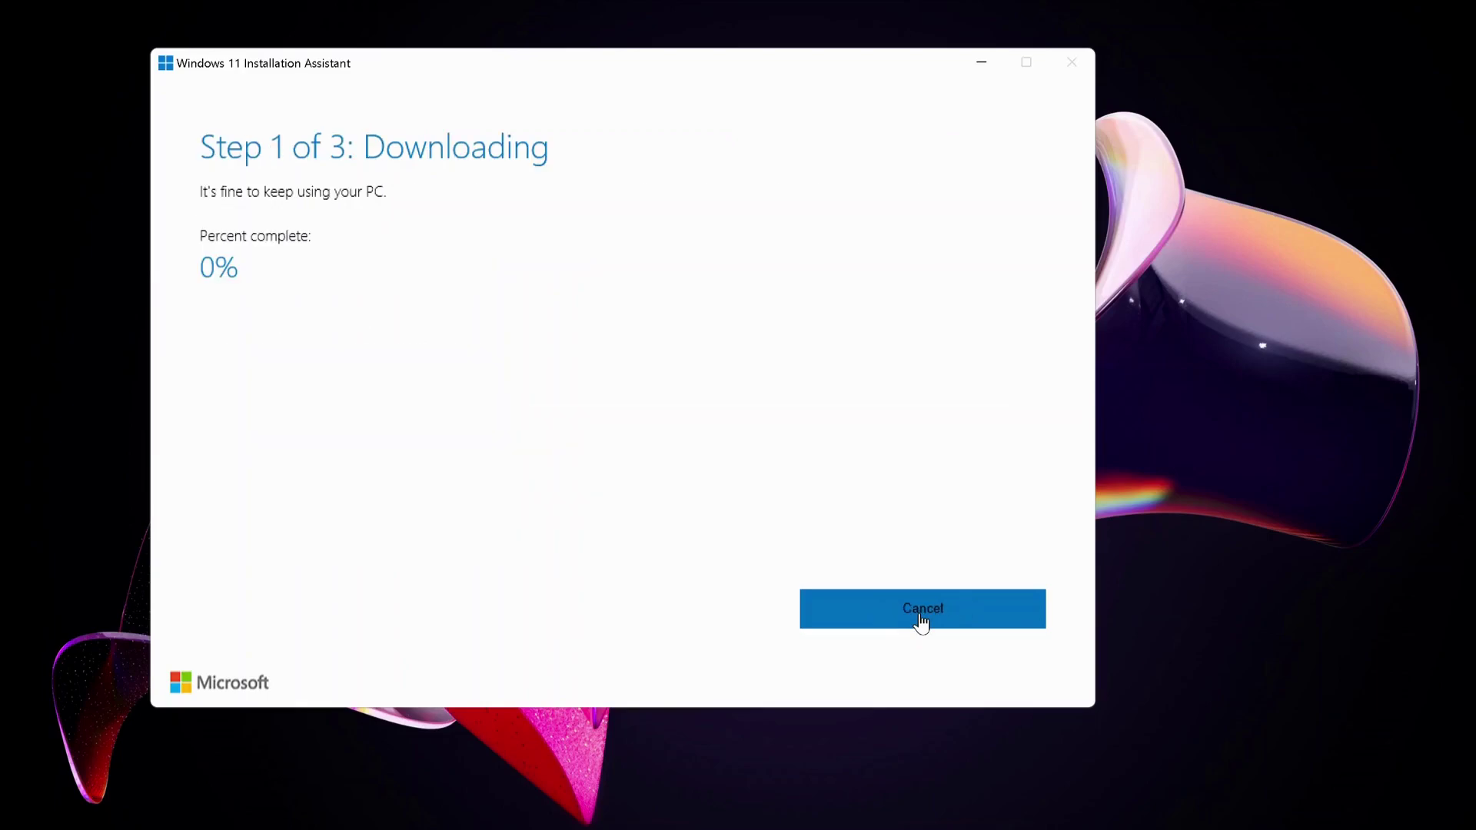